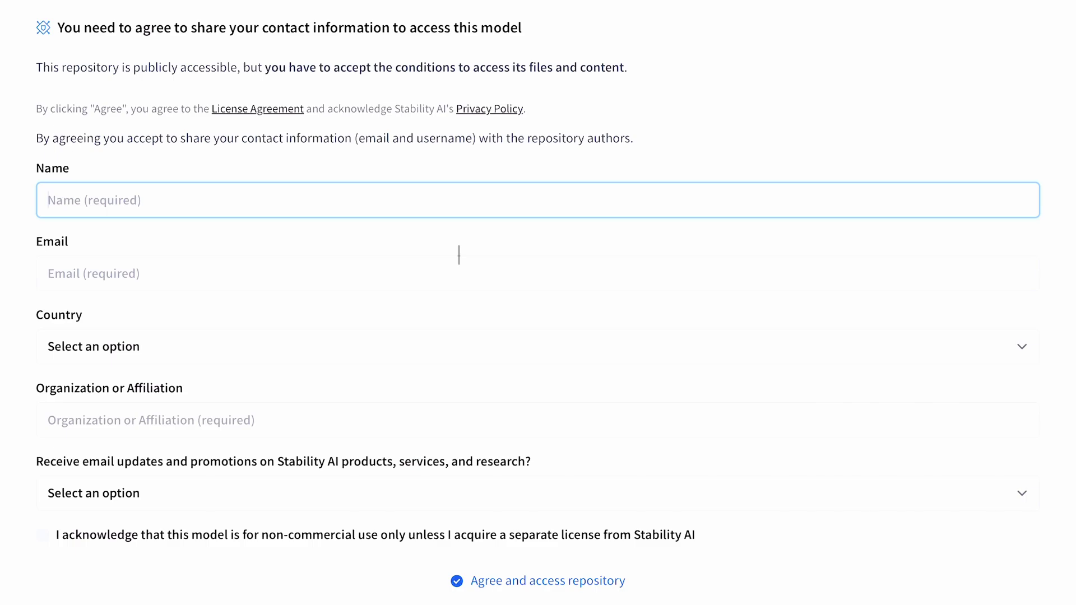
Enter the requester's name in the access form's Name field, correcting the typo.
type("100$")
type(" gen")
key("BackSpace")
key("BackSpace")
key("BackSpace")
key("BackSpace")
key("BackSpace")
key("ctrl+a")
key("BackSpace")
type("100% genuone")
key("BackSpace")
key("BackSpace")
key("BackSpace")
type("ine data")
Fill in an e-mail address and scroll down through the SD3 Medium model card.
left_click(249, 273)
type("genuine")
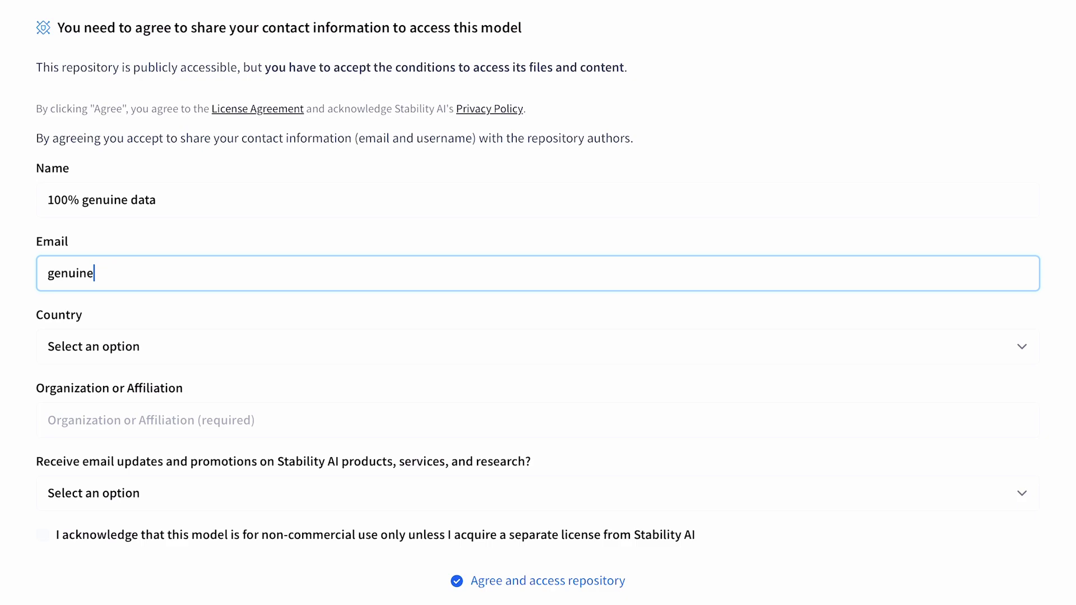
type("@email")
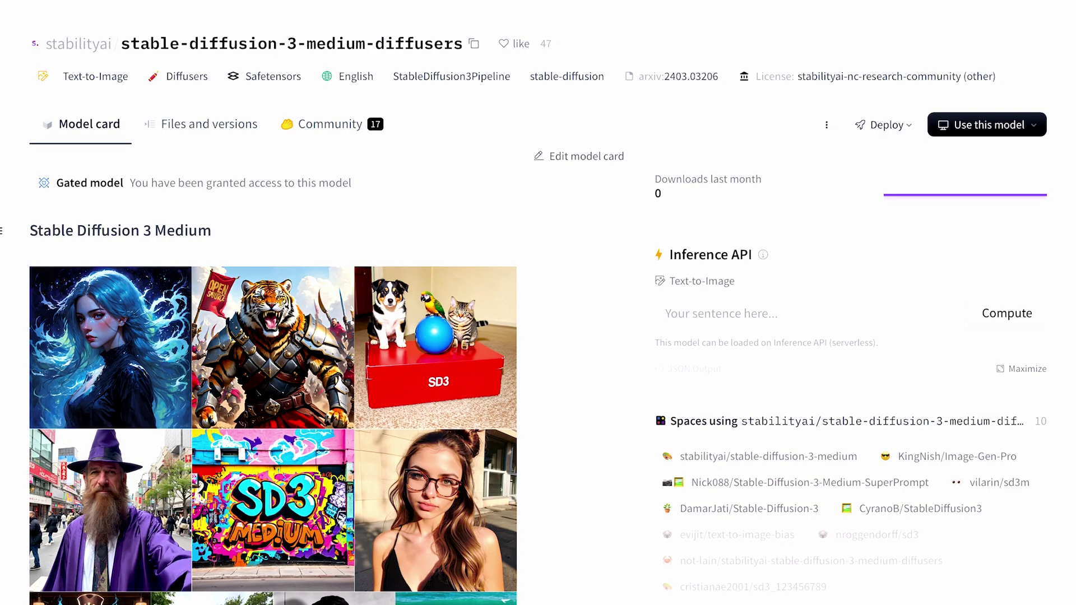
scroll(538, 314, "down", 15)
scroll(273, 303, "down", 15)
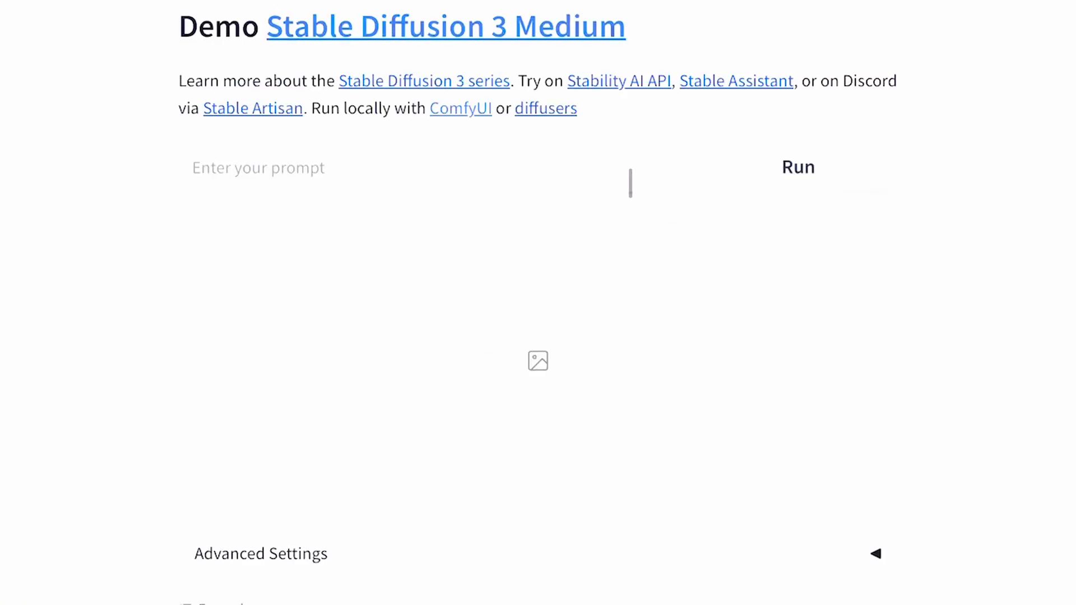
Paste the prompt 'A man standing on a hill' and generate an image.
left_click(631, 182)
type("A man standing on a hill")
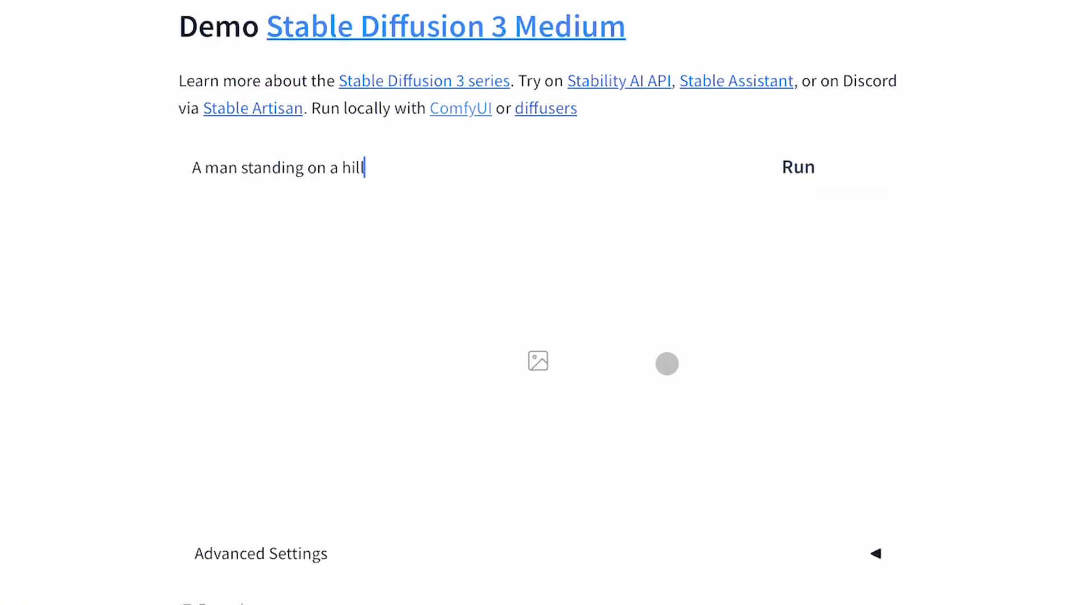
left_click(780, 175)
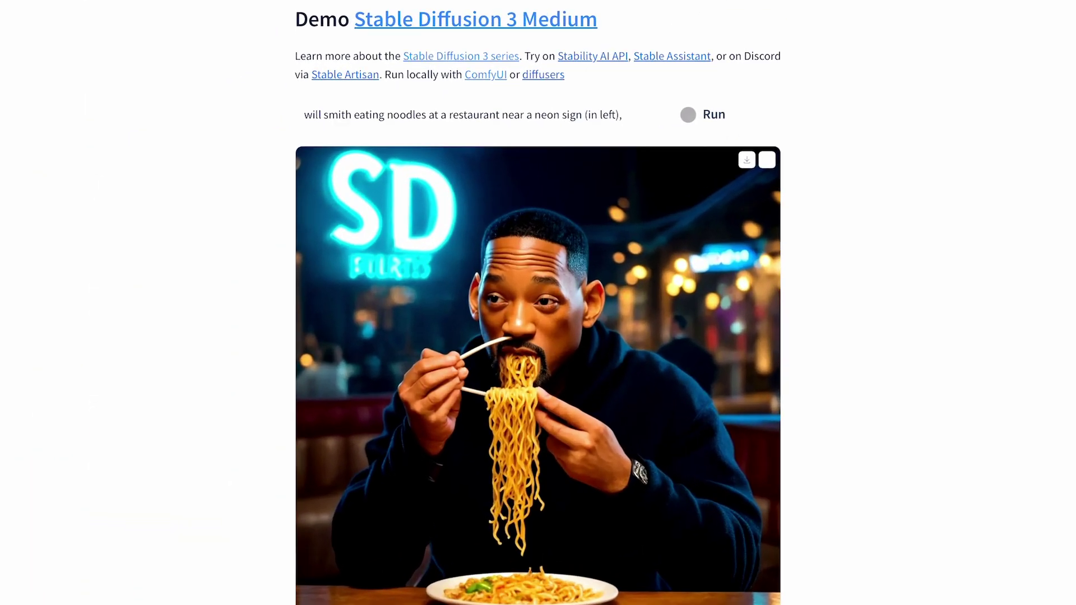
Rerun the noodle restaurant prompt to get a red 'SD 3' neon sign beside the man.
left_click(690, 115)
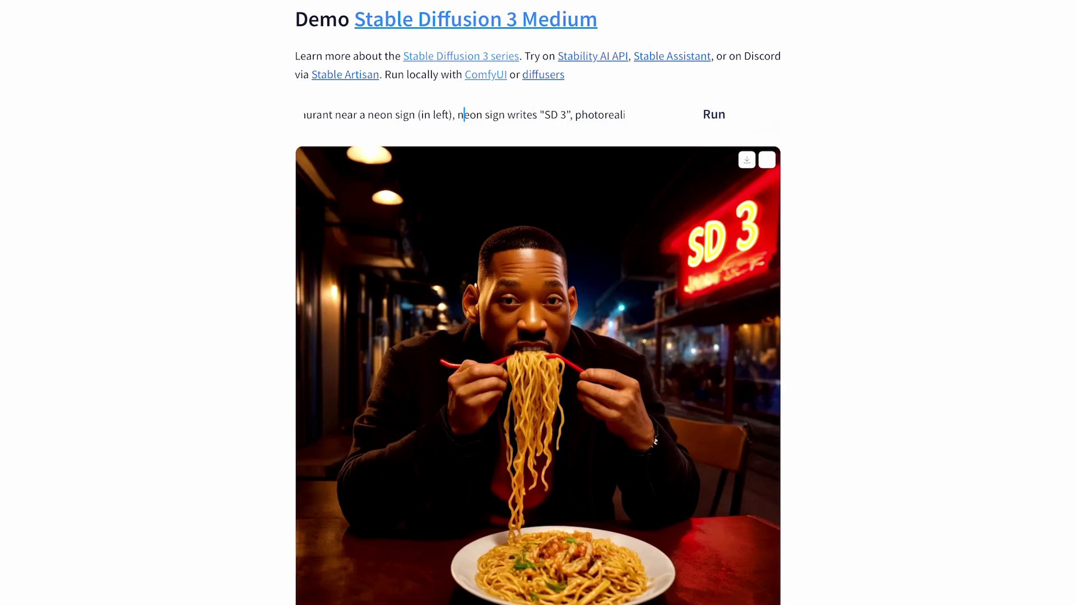
Drop '(in left)' from the prompt and generate Batman by the 'SD 3' neon sign twice.
key("BackSpace")
key("BackSpace")
key("BackSpace")
key("BackSpace")
key("BackSpace")
key("BackSpace")
key("BackSpace")
key("BackSpace")
key("BackSpace")
key("BackSpace")
left_click(709, 112)
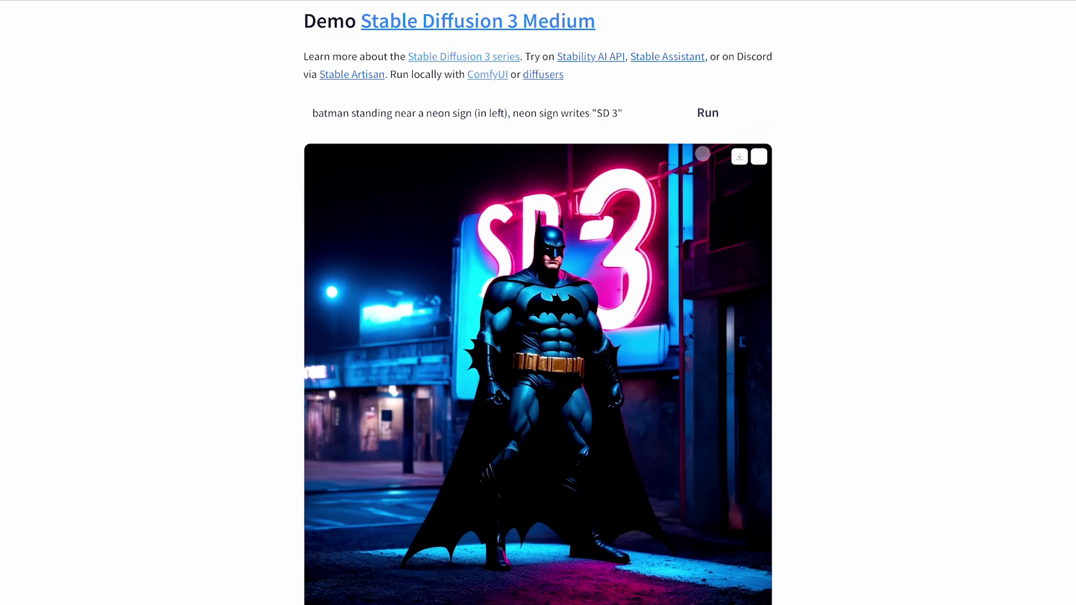
left_click(728, 121)
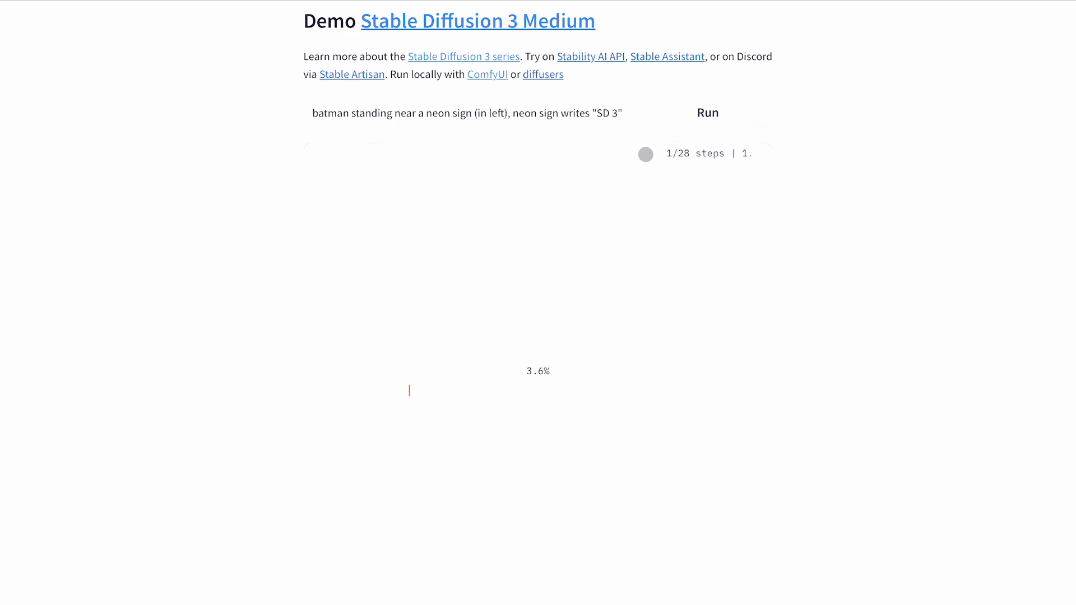